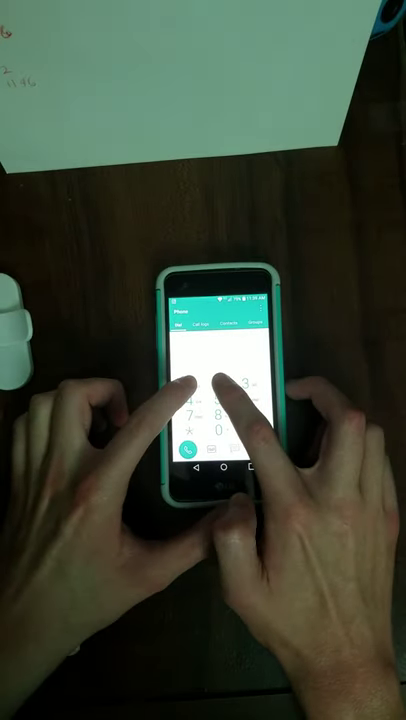
text(1232##912629)
text(612)
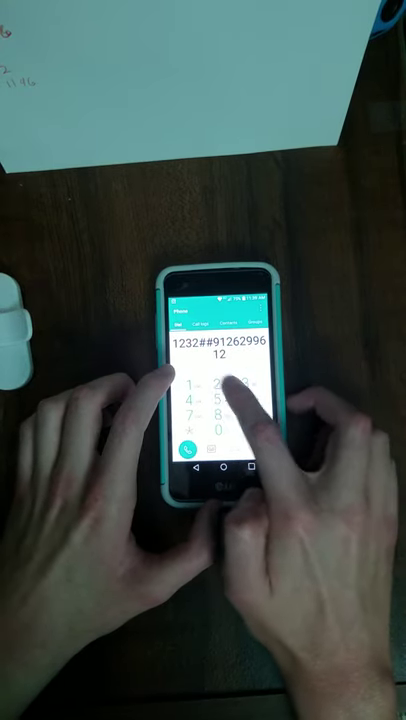
text(626931193119)
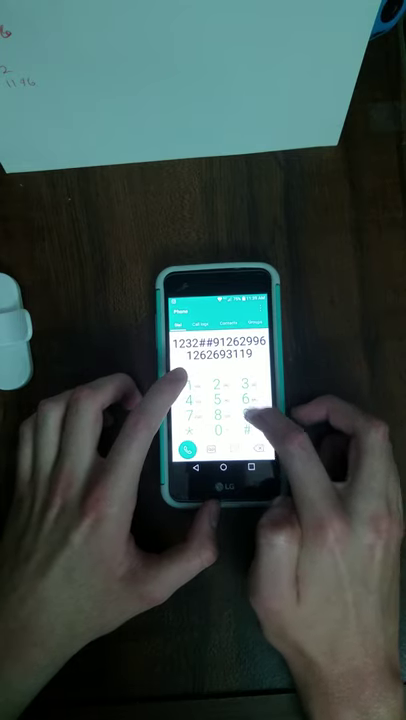
text(1262)
text(9126203)
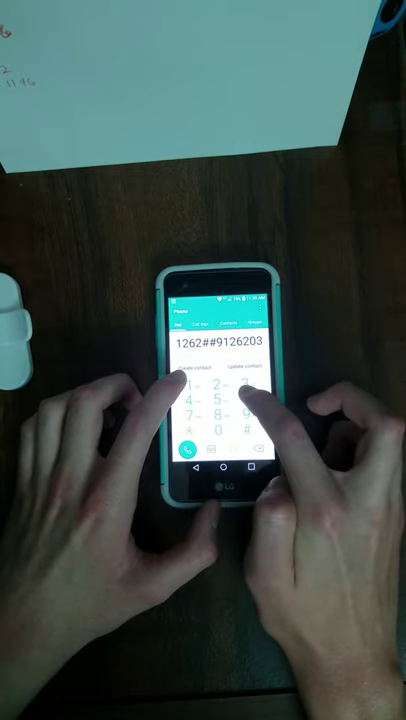
text(6321262693)
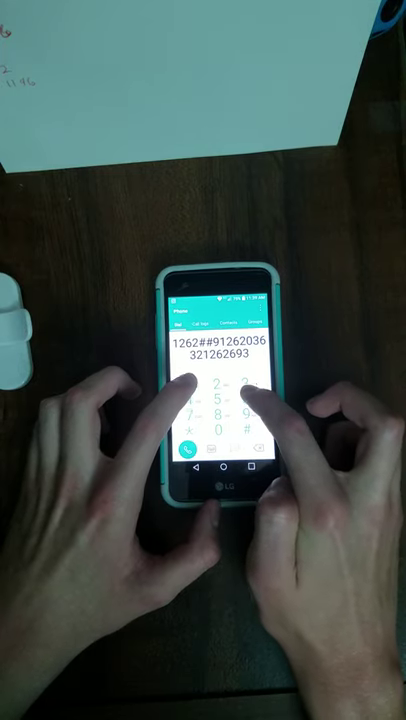
text(16)
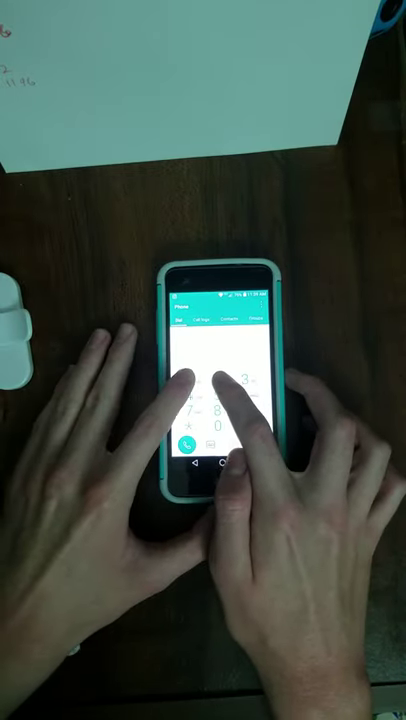
text(1 262)
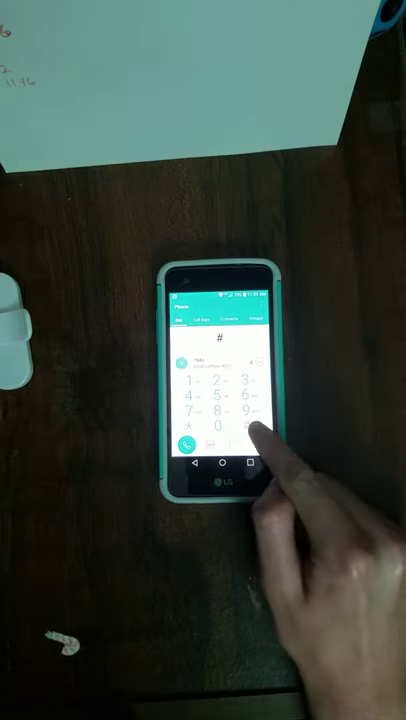
text(#9)
Step: Finish the 9 tone, clear, then replay 1262##9 and clear the dialer again
click(246, 410)
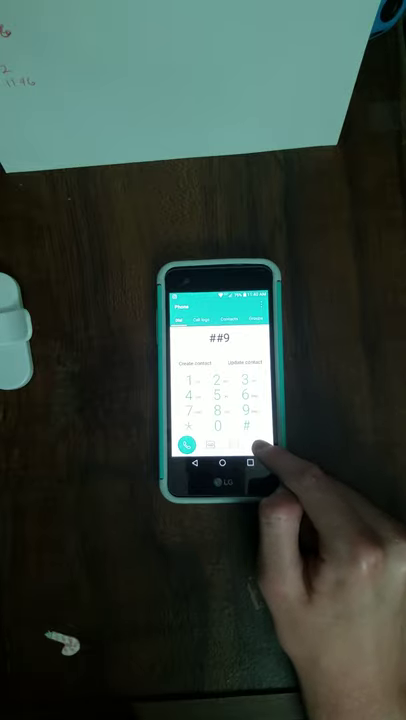
click(262, 445)
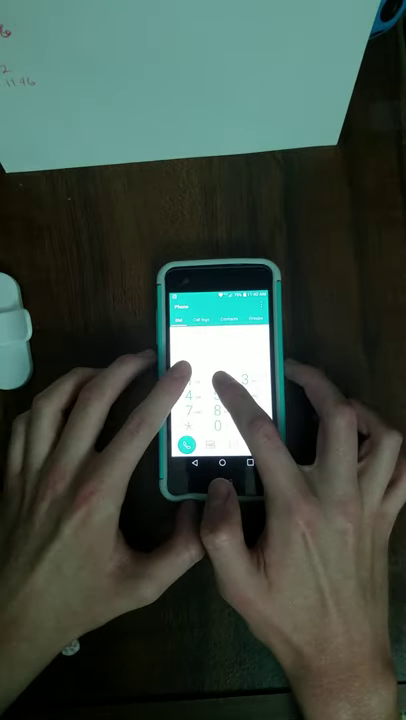
click(189, 380)
click(217, 380)
click(245, 395)
click(217, 380)
click(246, 426)
click(246, 410)
click(260, 444)
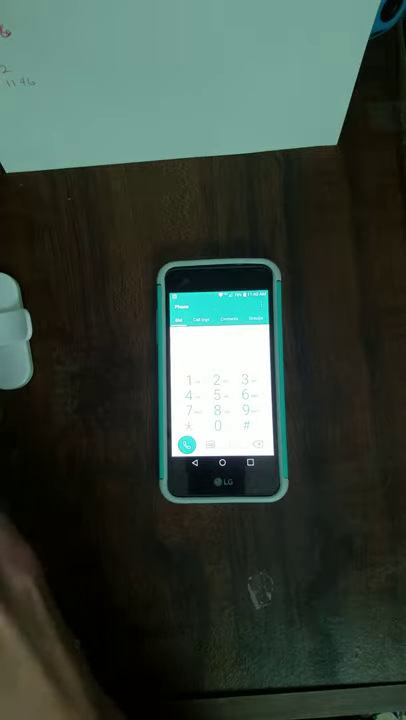
Step: Start the 1262 phrase and a 6 tone, clearing the dialed notes between tries
click(190, 381)
click(217, 381)
click(245, 396)
click(217, 381)
click(248, 444)
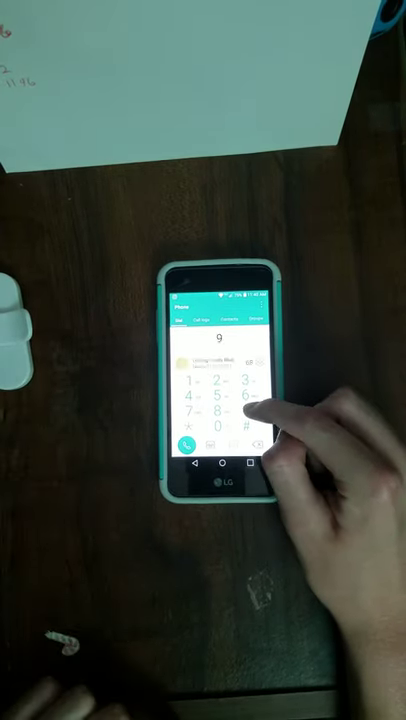
click(246, 396)
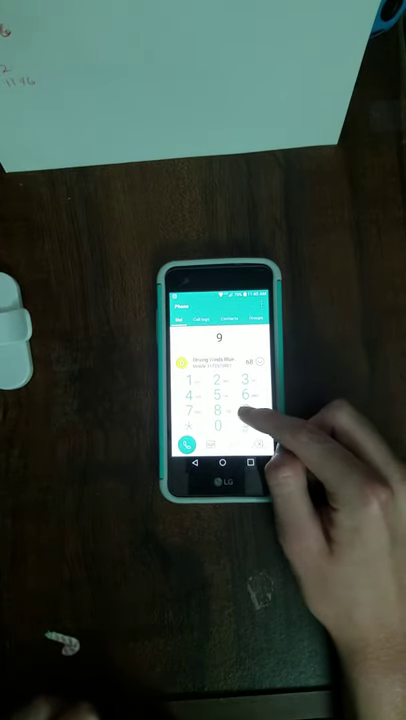
click(246, 396)
click(257, 443)
Step: Play the full phrase 1262##9 followed by 1232 and a closing 6 tone
click(190, 380)
click(217, 380)
click(246, 396)
click(216, 380)
click(244, 425)
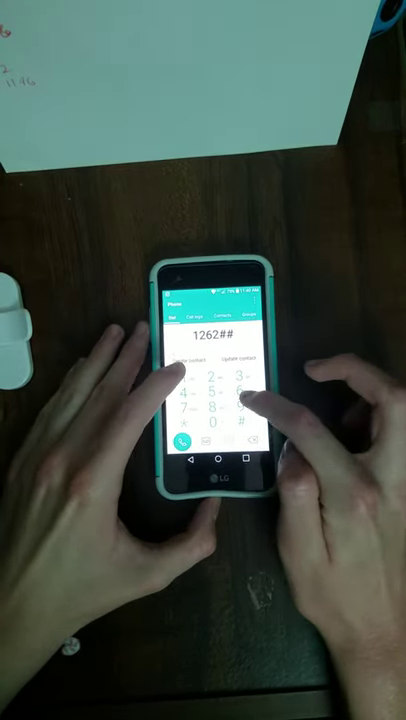
click(243, 410)
click(184, 378)
click(212, 378)
click(240, 378)
click(212, 378)
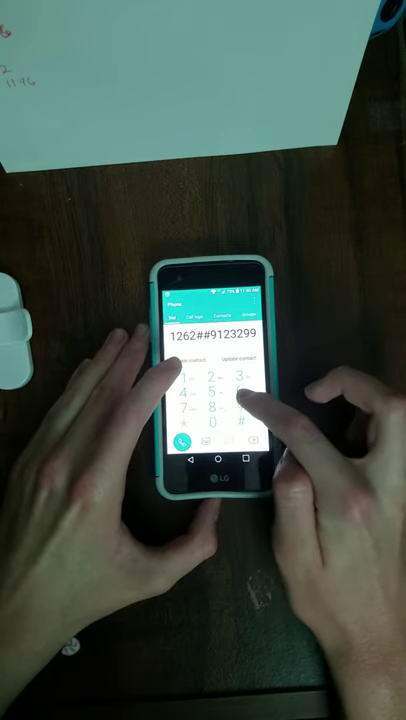
click(240, 393)
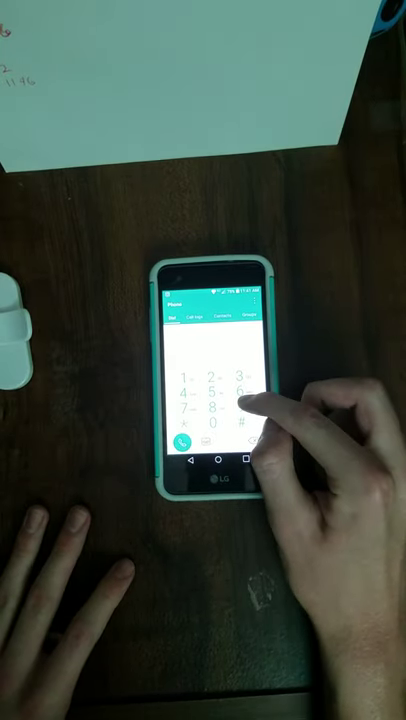
text(693)
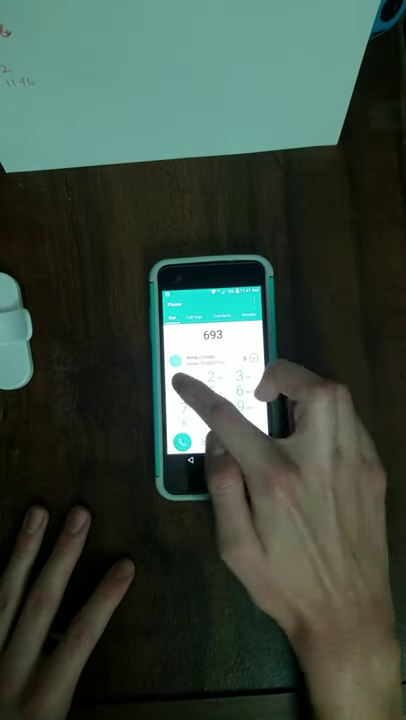
text(-119)
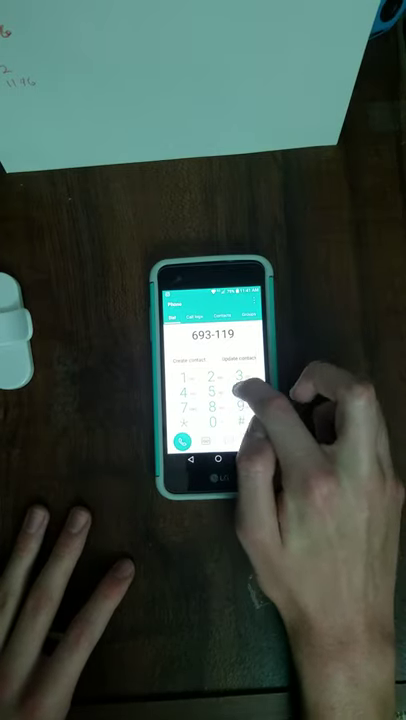
text(6)
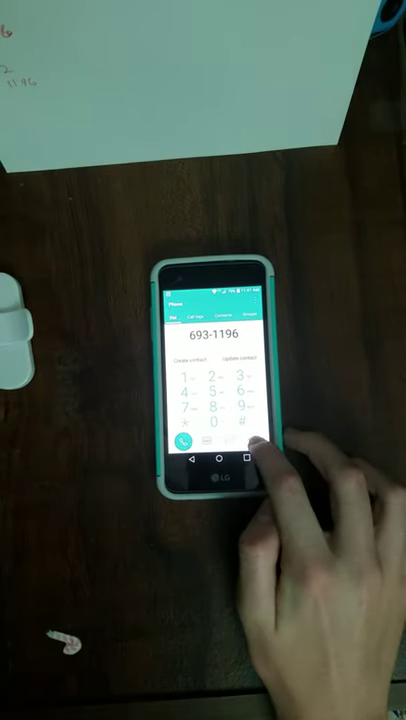
Step: Clear the dialed number 693-1196 from the dialer, twice
click(254, 441)
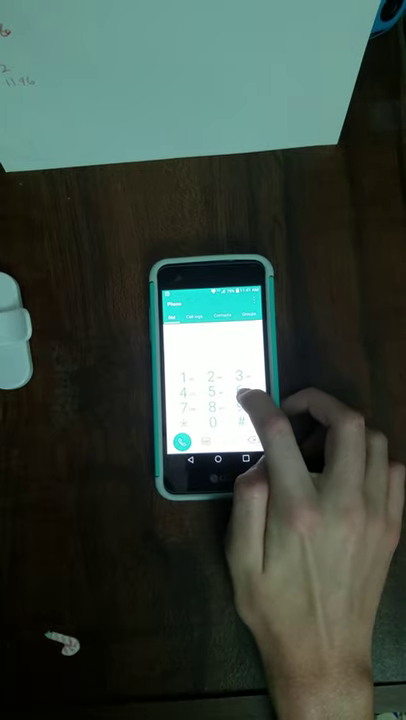
text(3-1196)
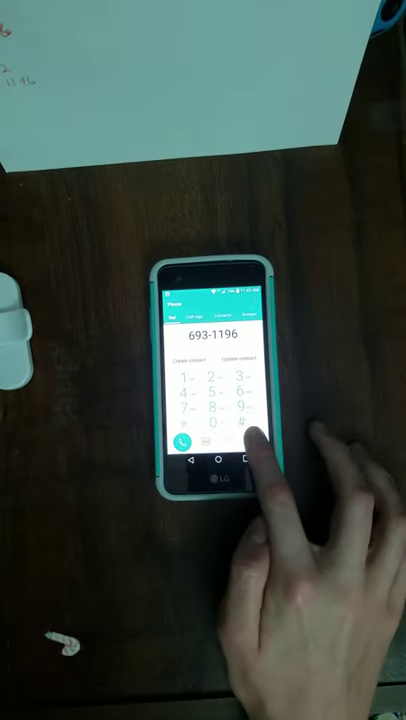
click(254, 441)
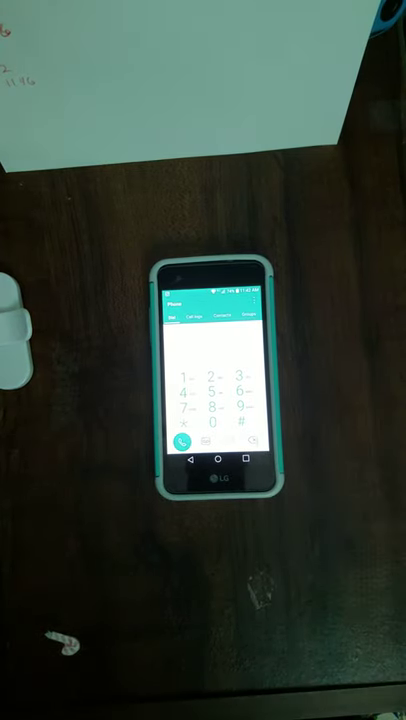
text(12)
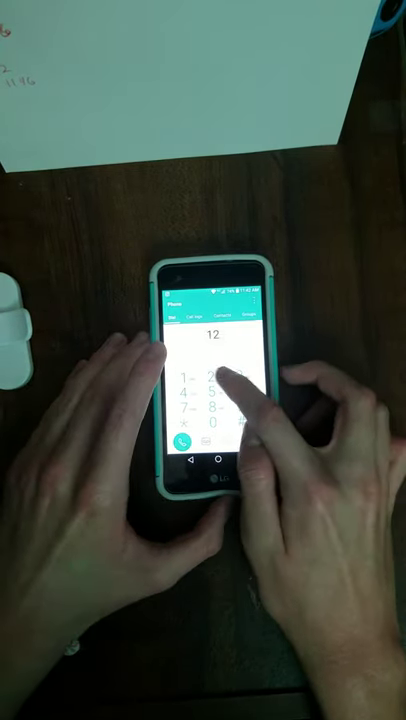
text(32##9126299612626931)
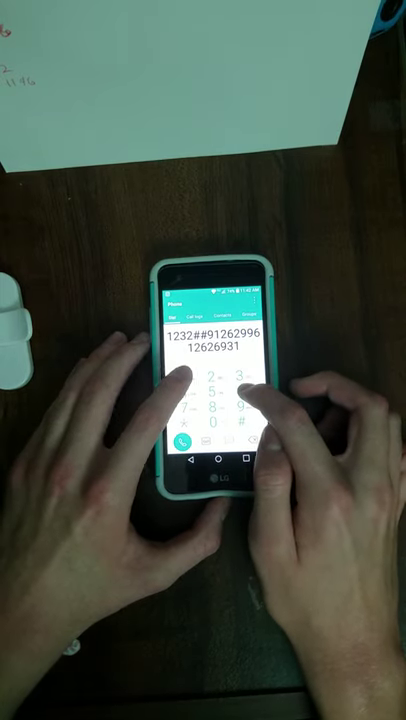
text(196)
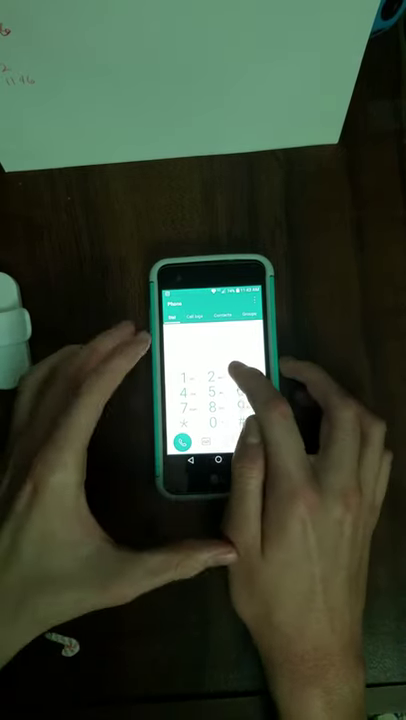
text(1 262)
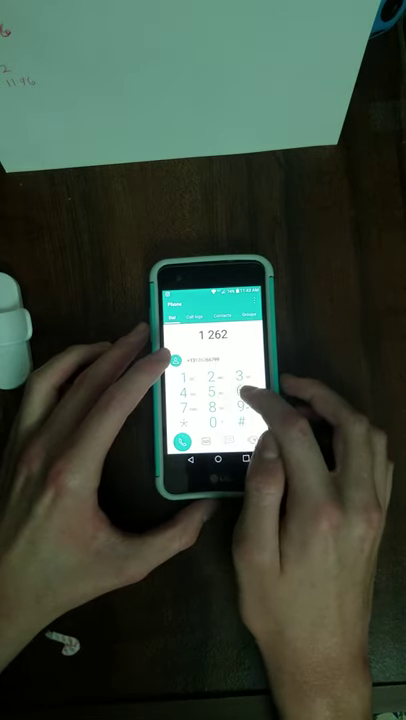
text(-0)
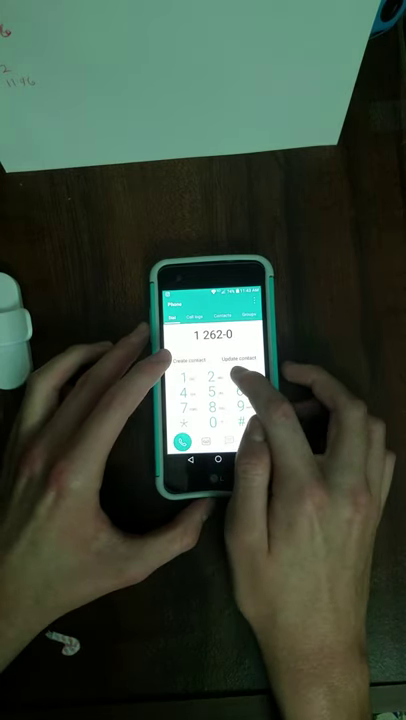
text(36-32)
key(BackSpace)
key(BackSpace)
key(BackSpace)
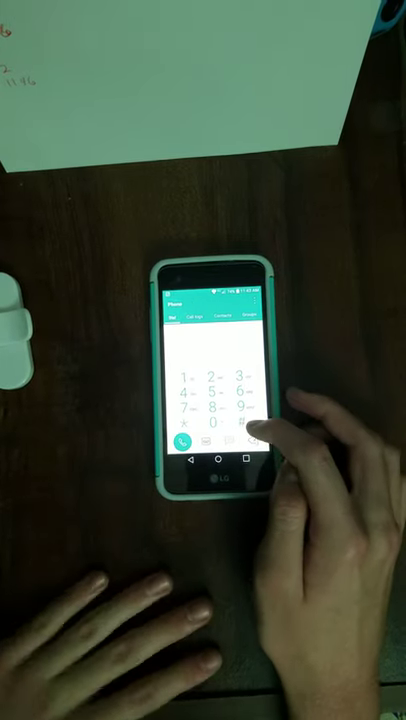
text(0)
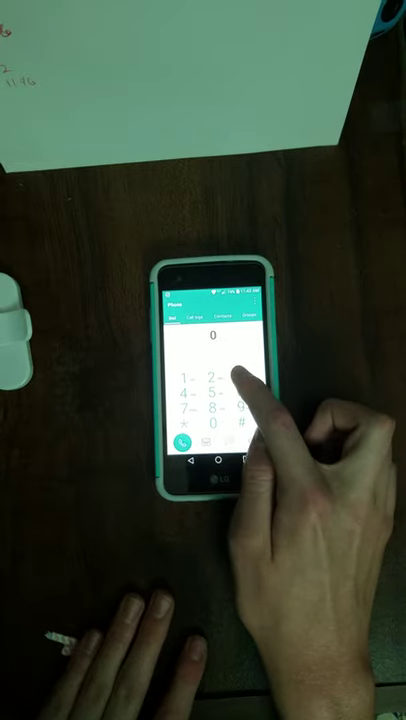
text(36-32)
key(BackSpace)
key(BackSpace)
key(BackSpace)
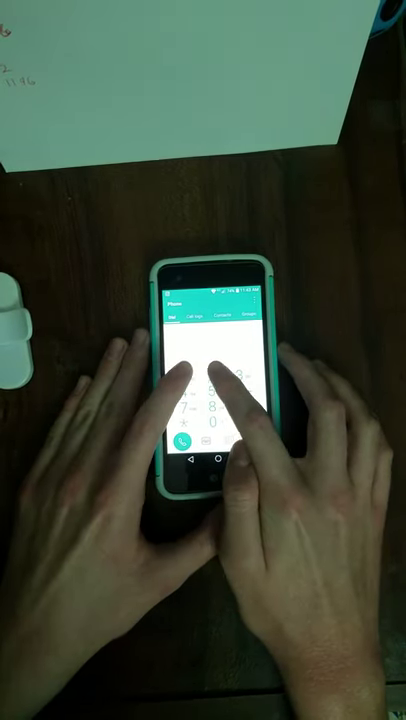
text(1262)
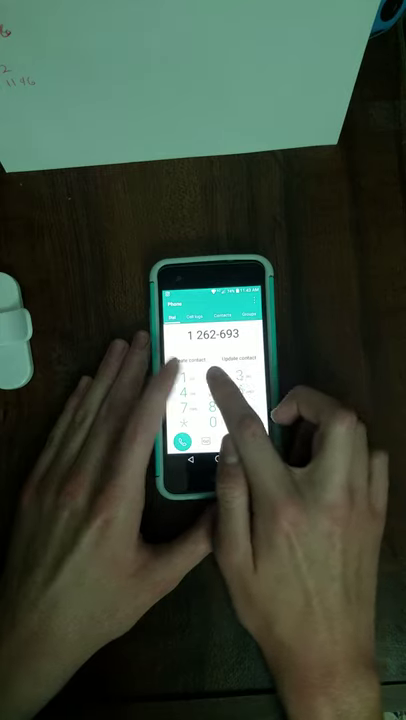
text(119)
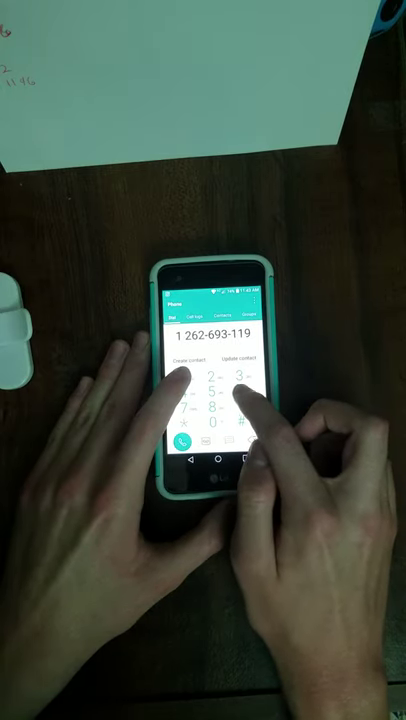
text(6)
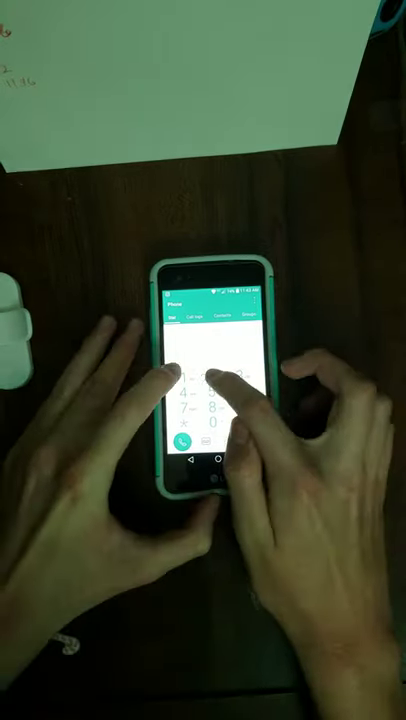
text(1262#)
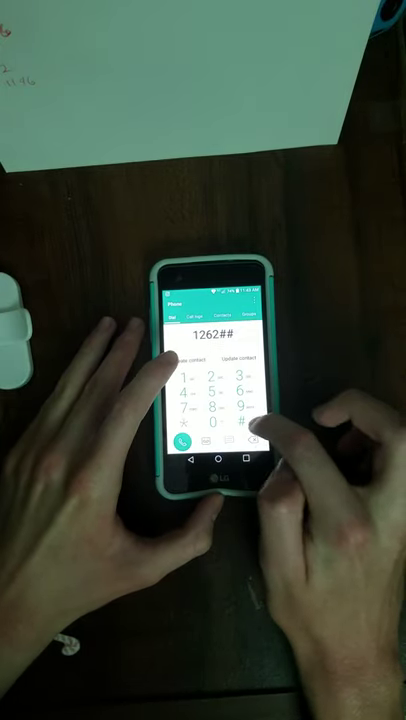
text(#9)
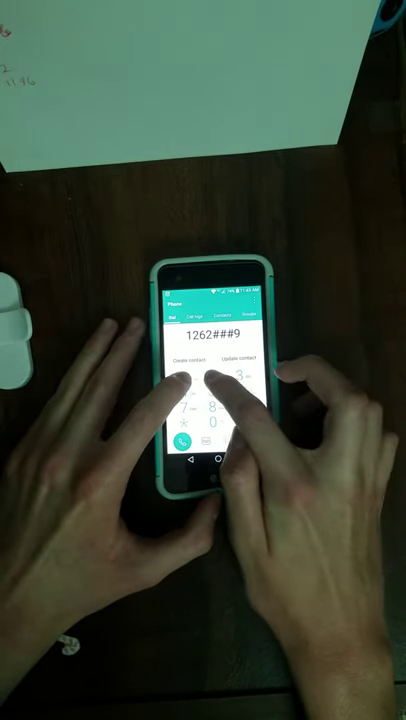
text(12629)
text(612626)
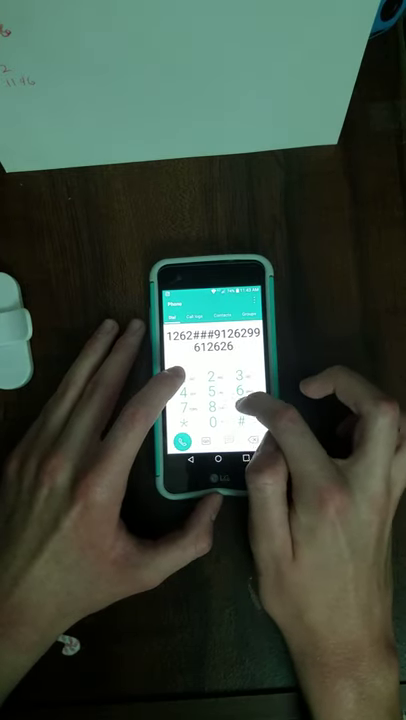
text(96)
text(163)
text(1)
text(62#)
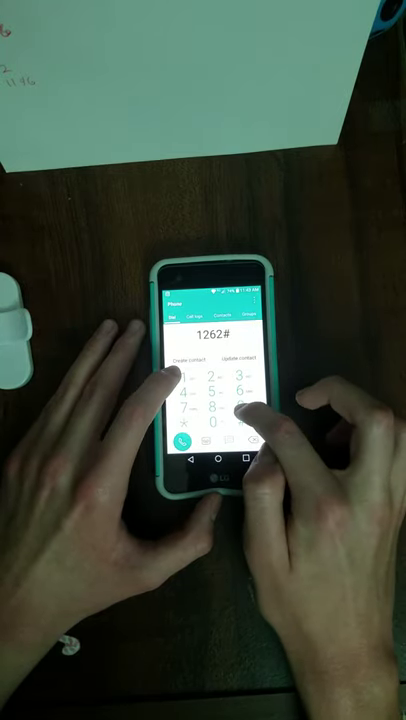
text(9)
key(BackSpace)
key(BackSpace)
key(BackSpace)
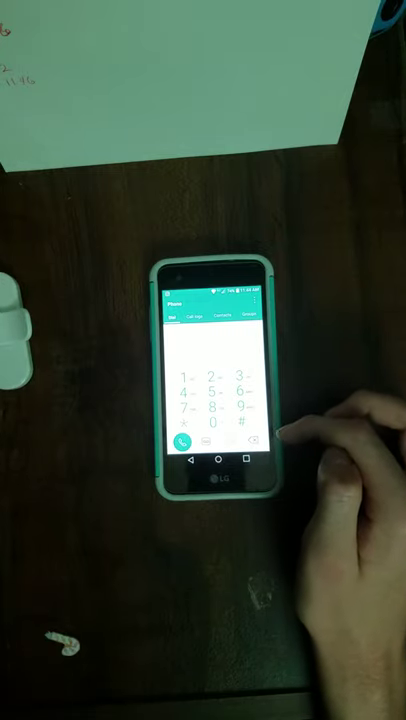